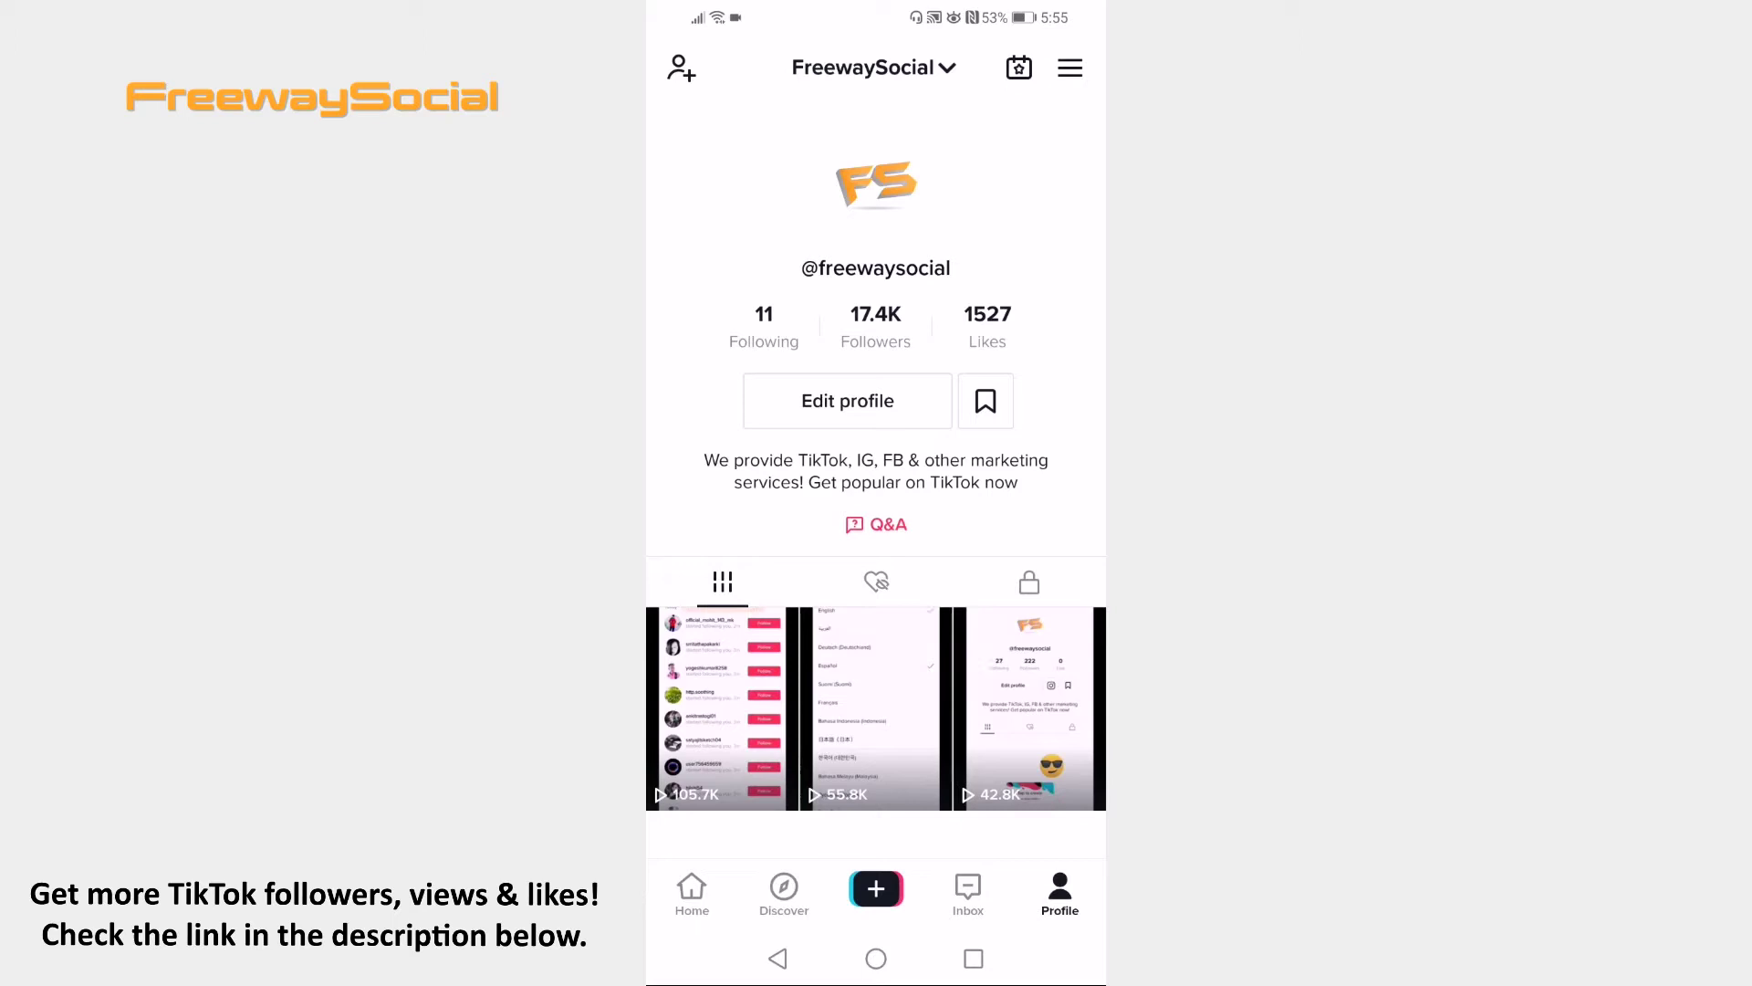
Open Settings and privacy from the profile menu, then the Security and login page.
click(1072, 67)
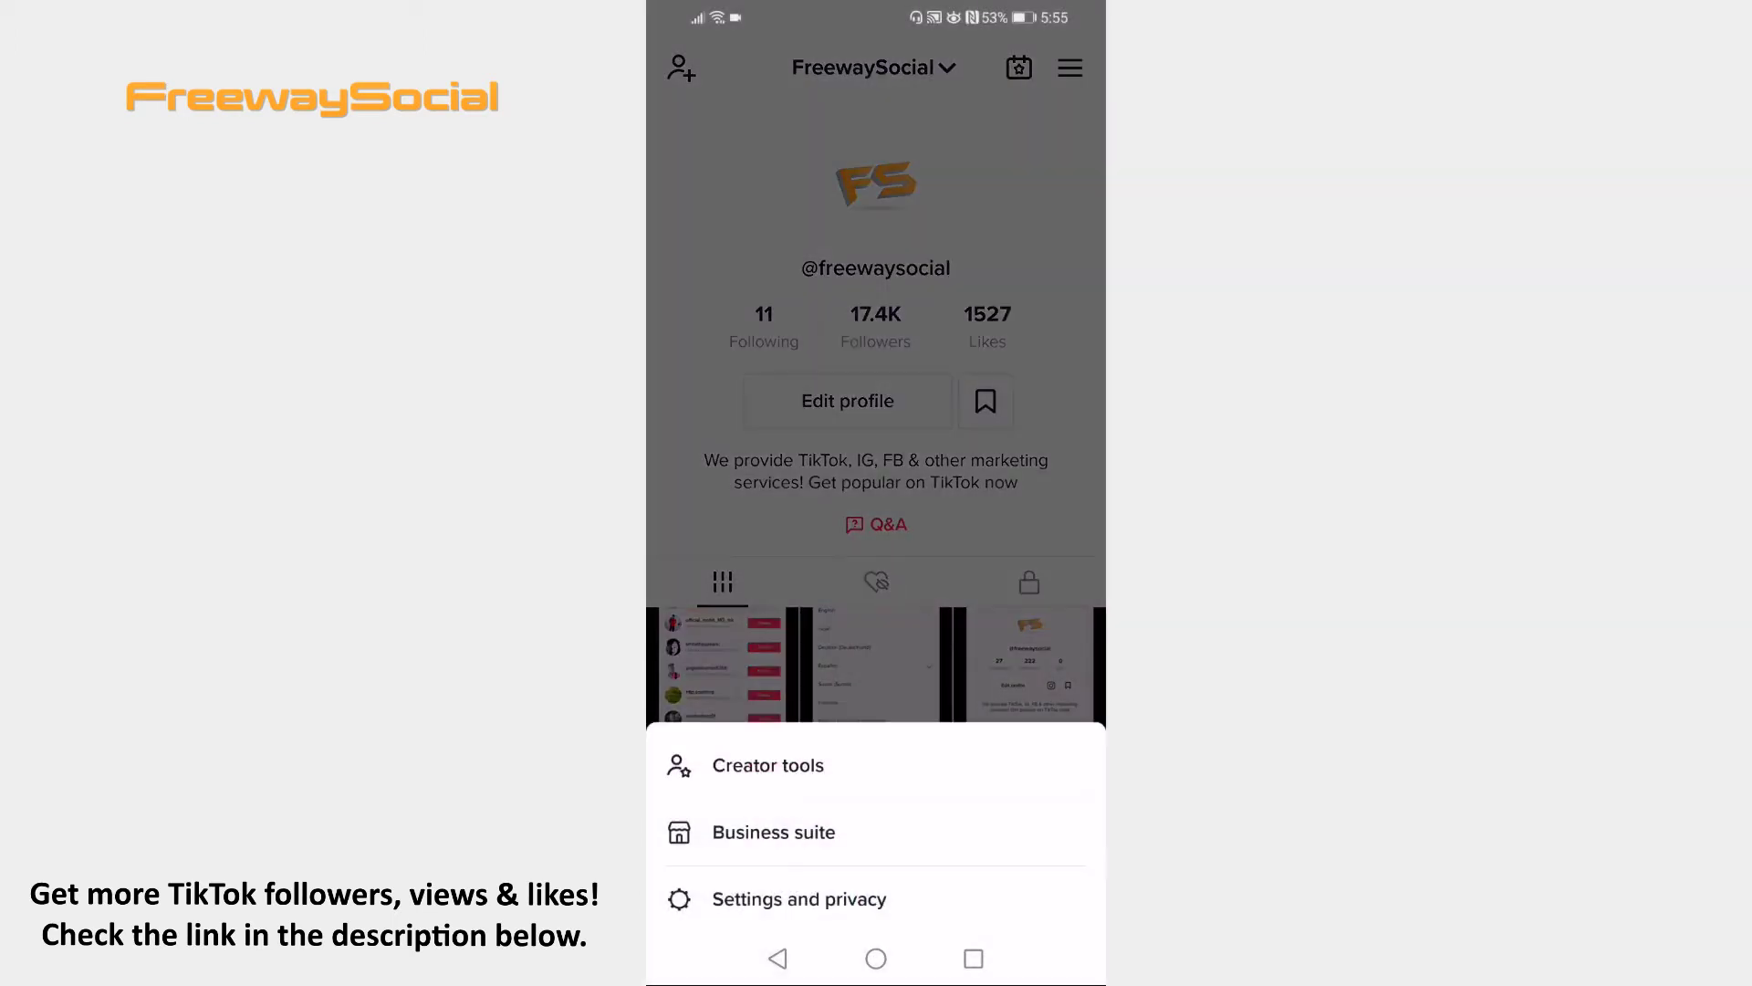
click(800, 898)
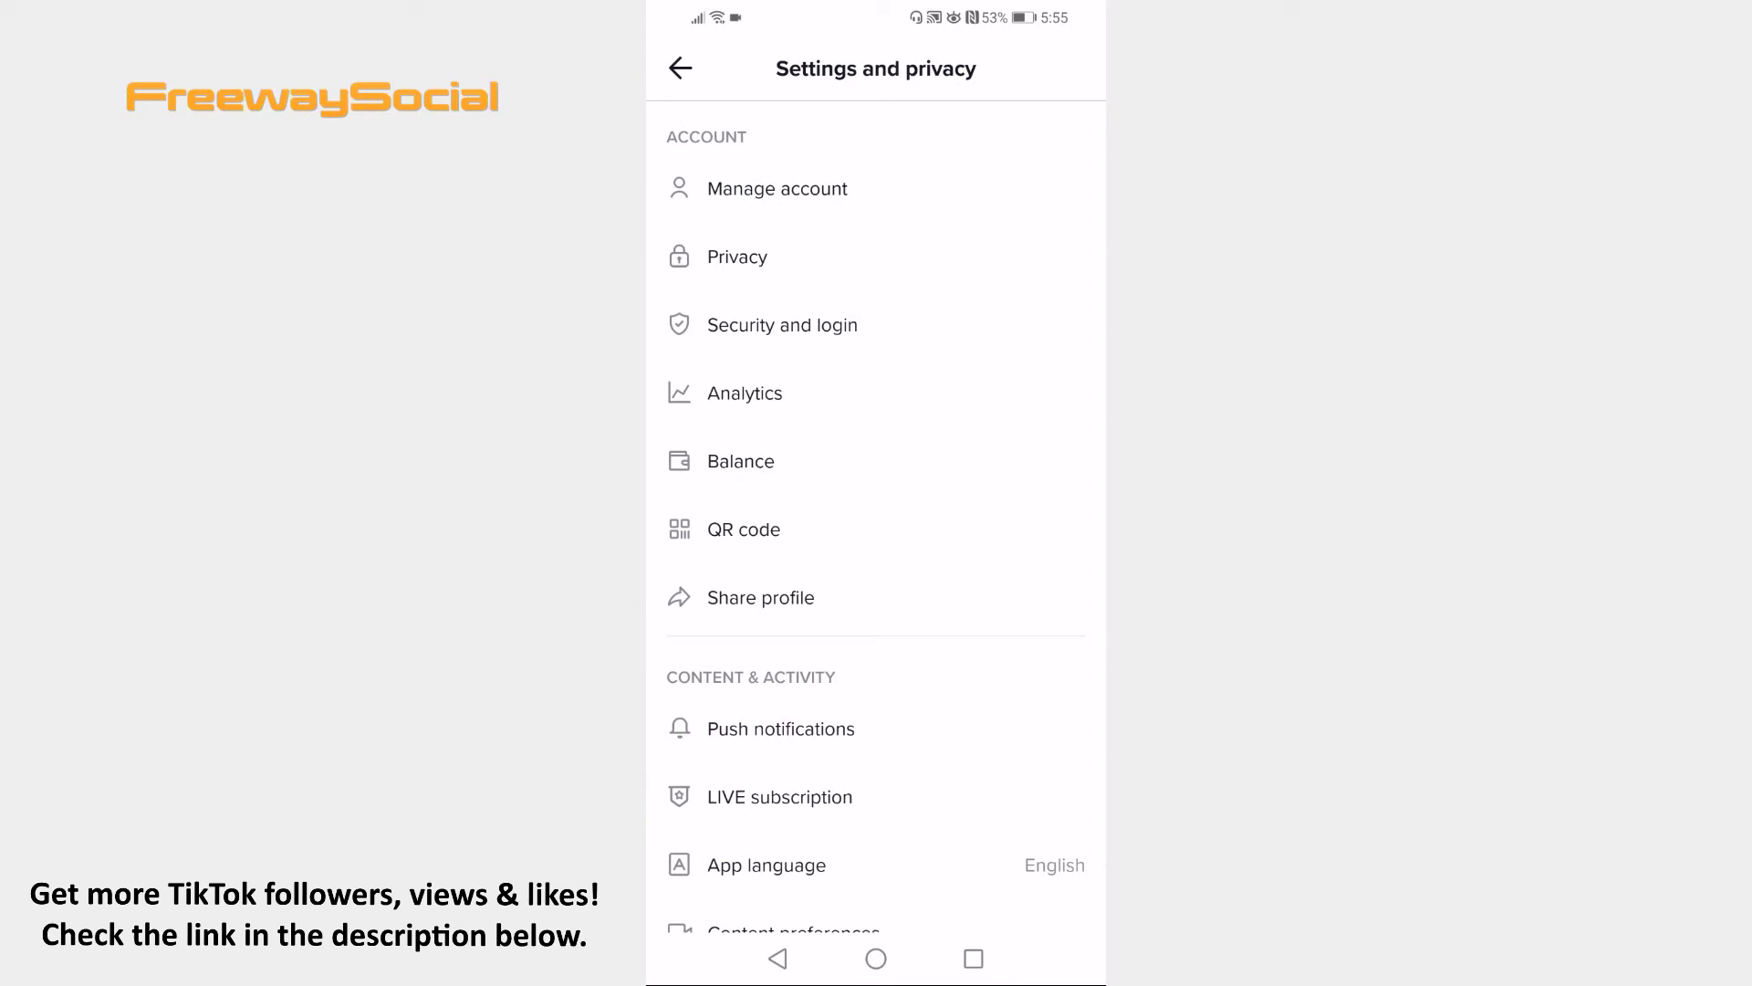
click(782, 324)
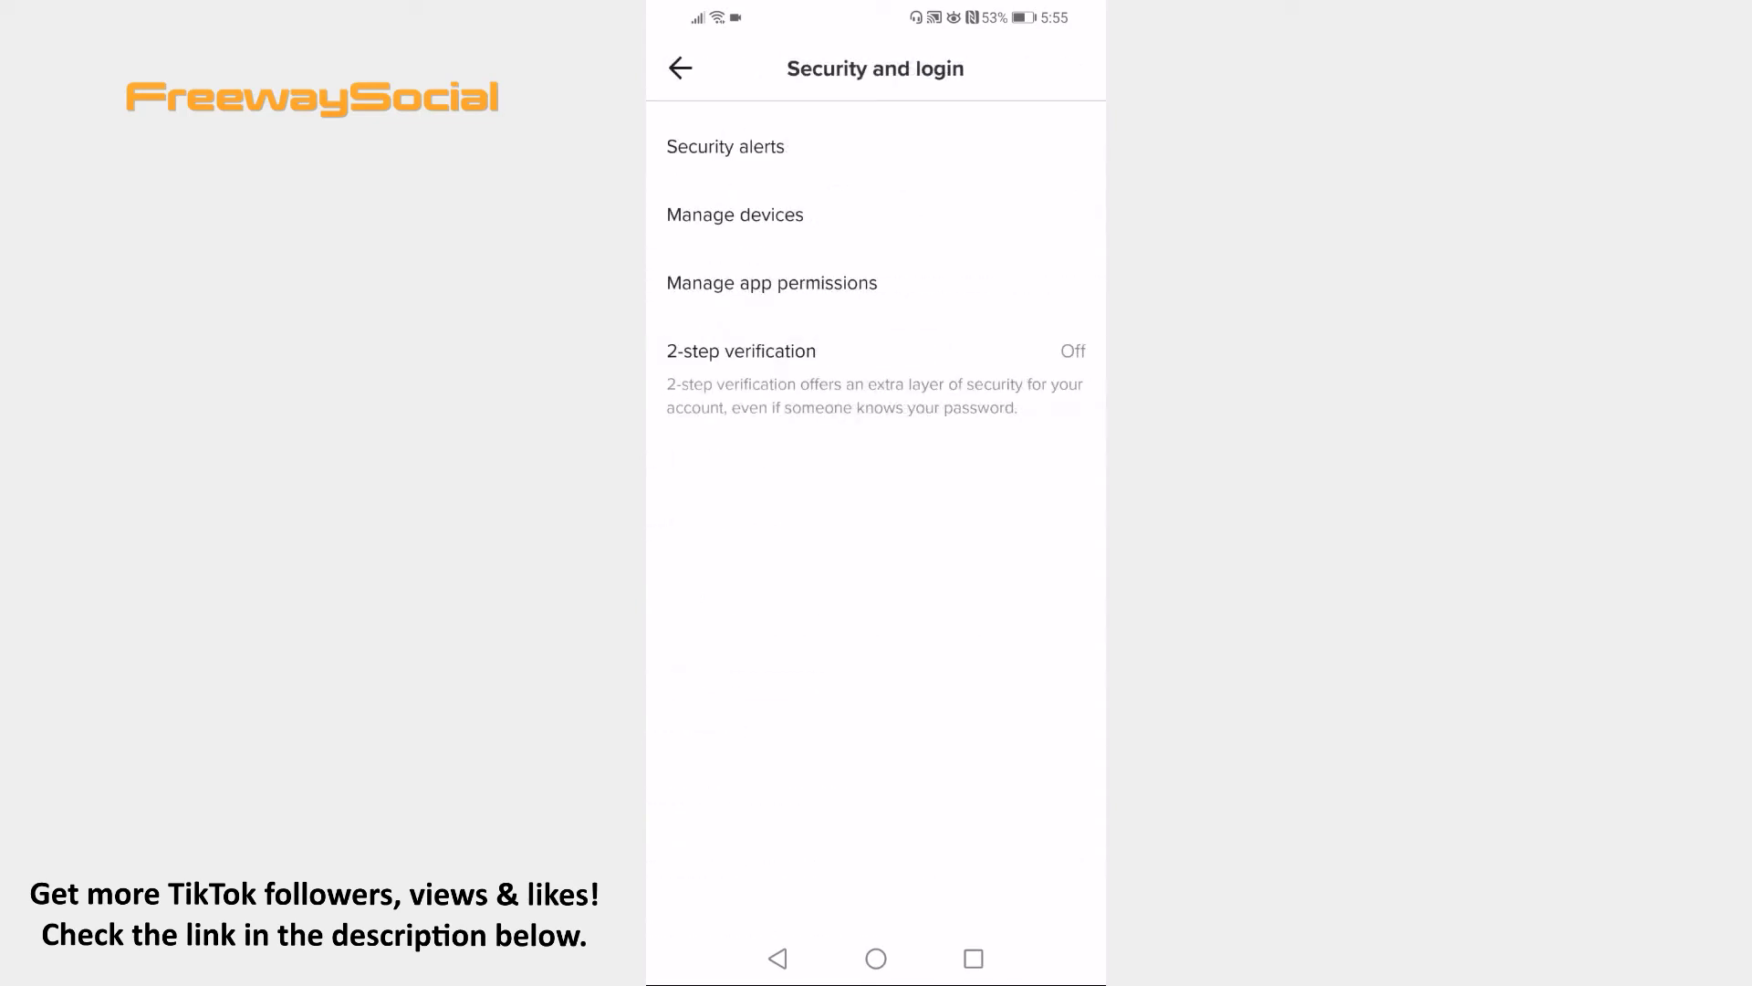
Open Manage devices and start removing the first PC login.
click(736, 214)
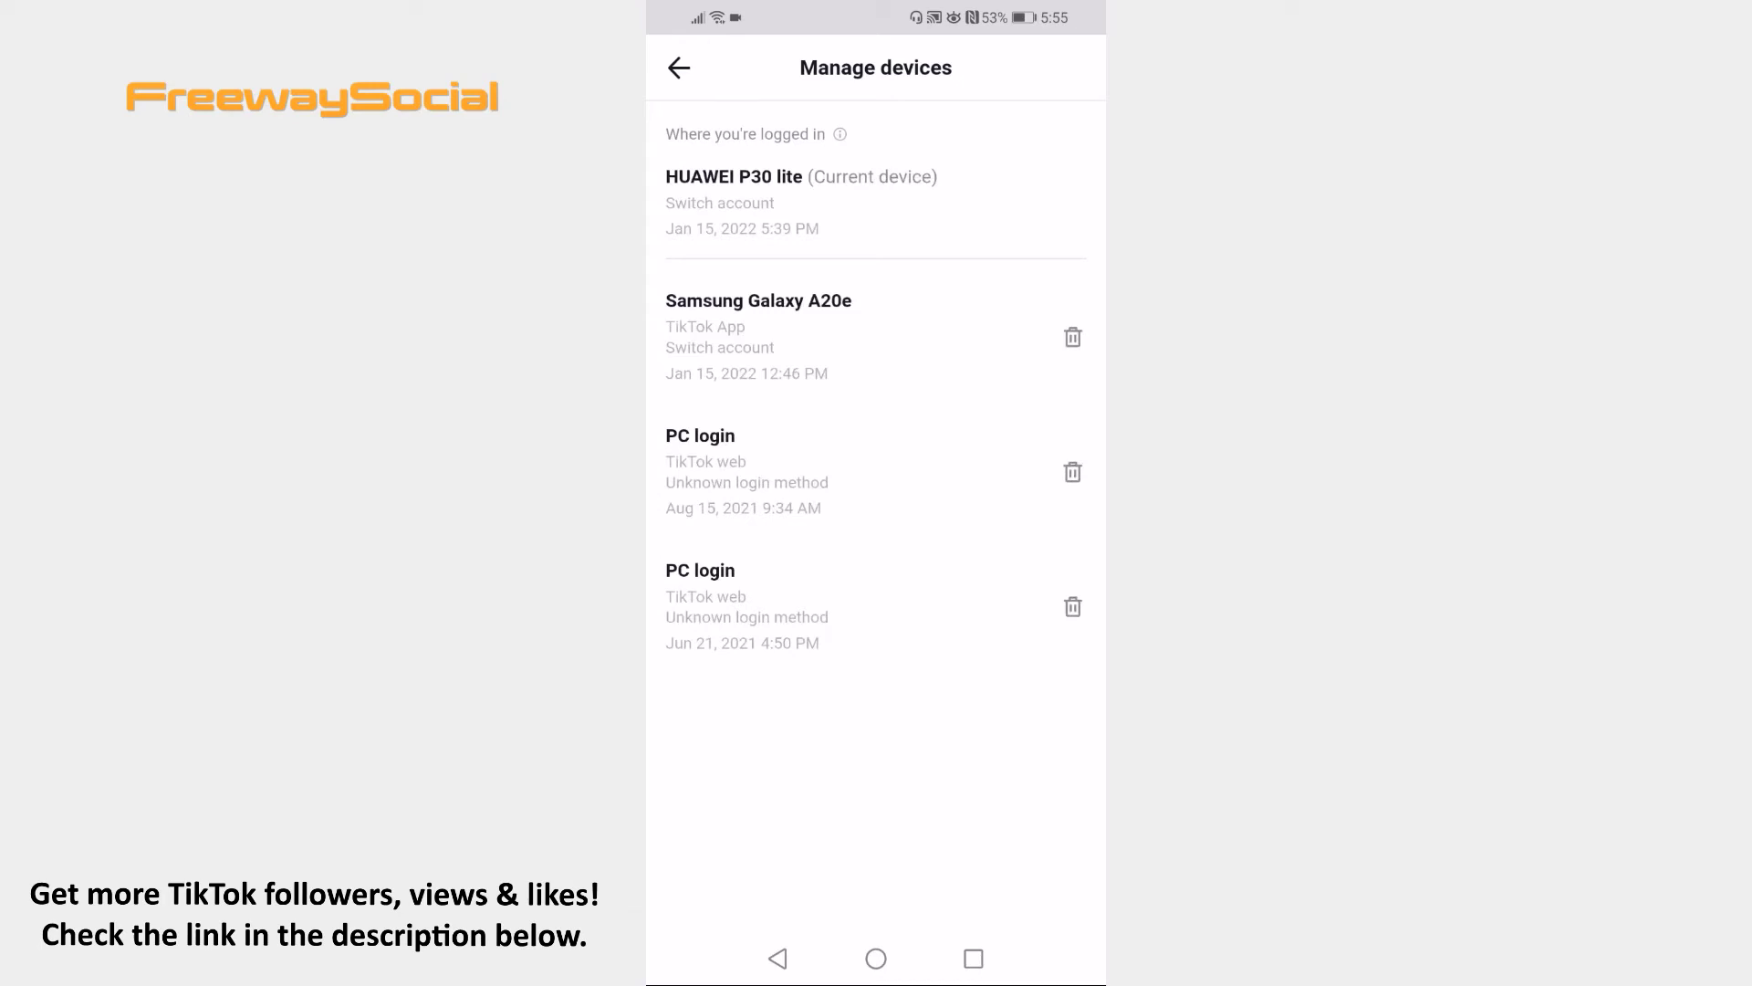
click(1072, 471)
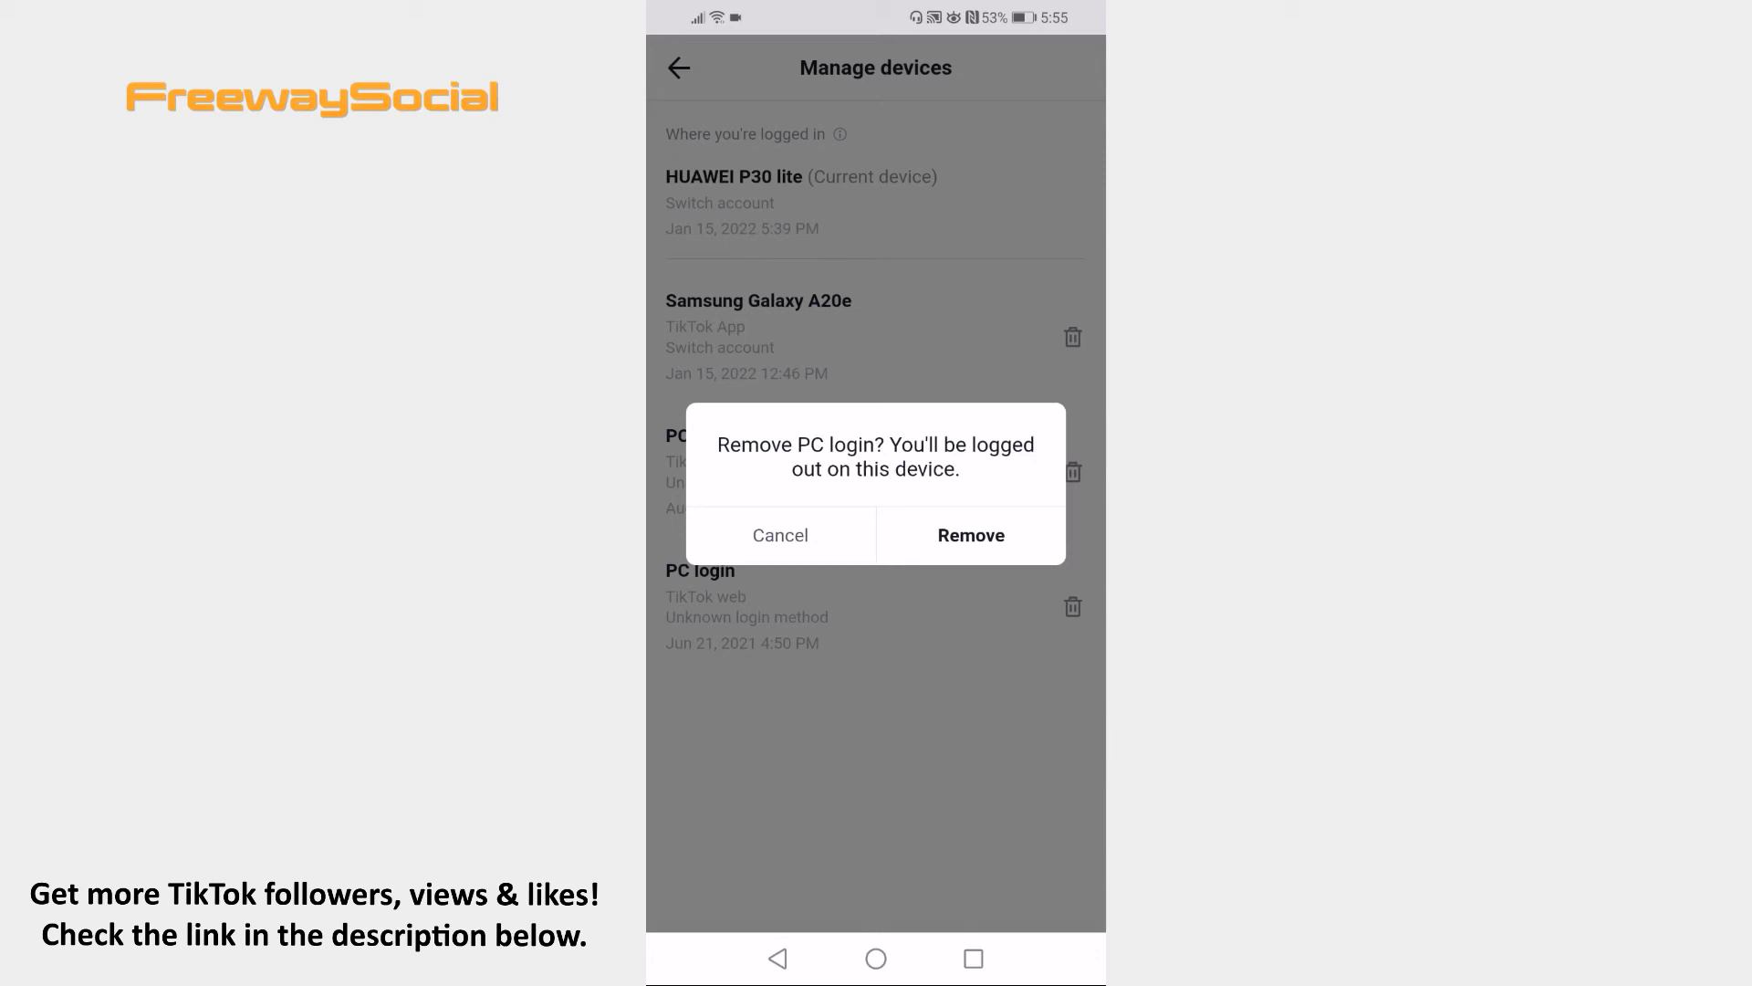
click(781, 534)
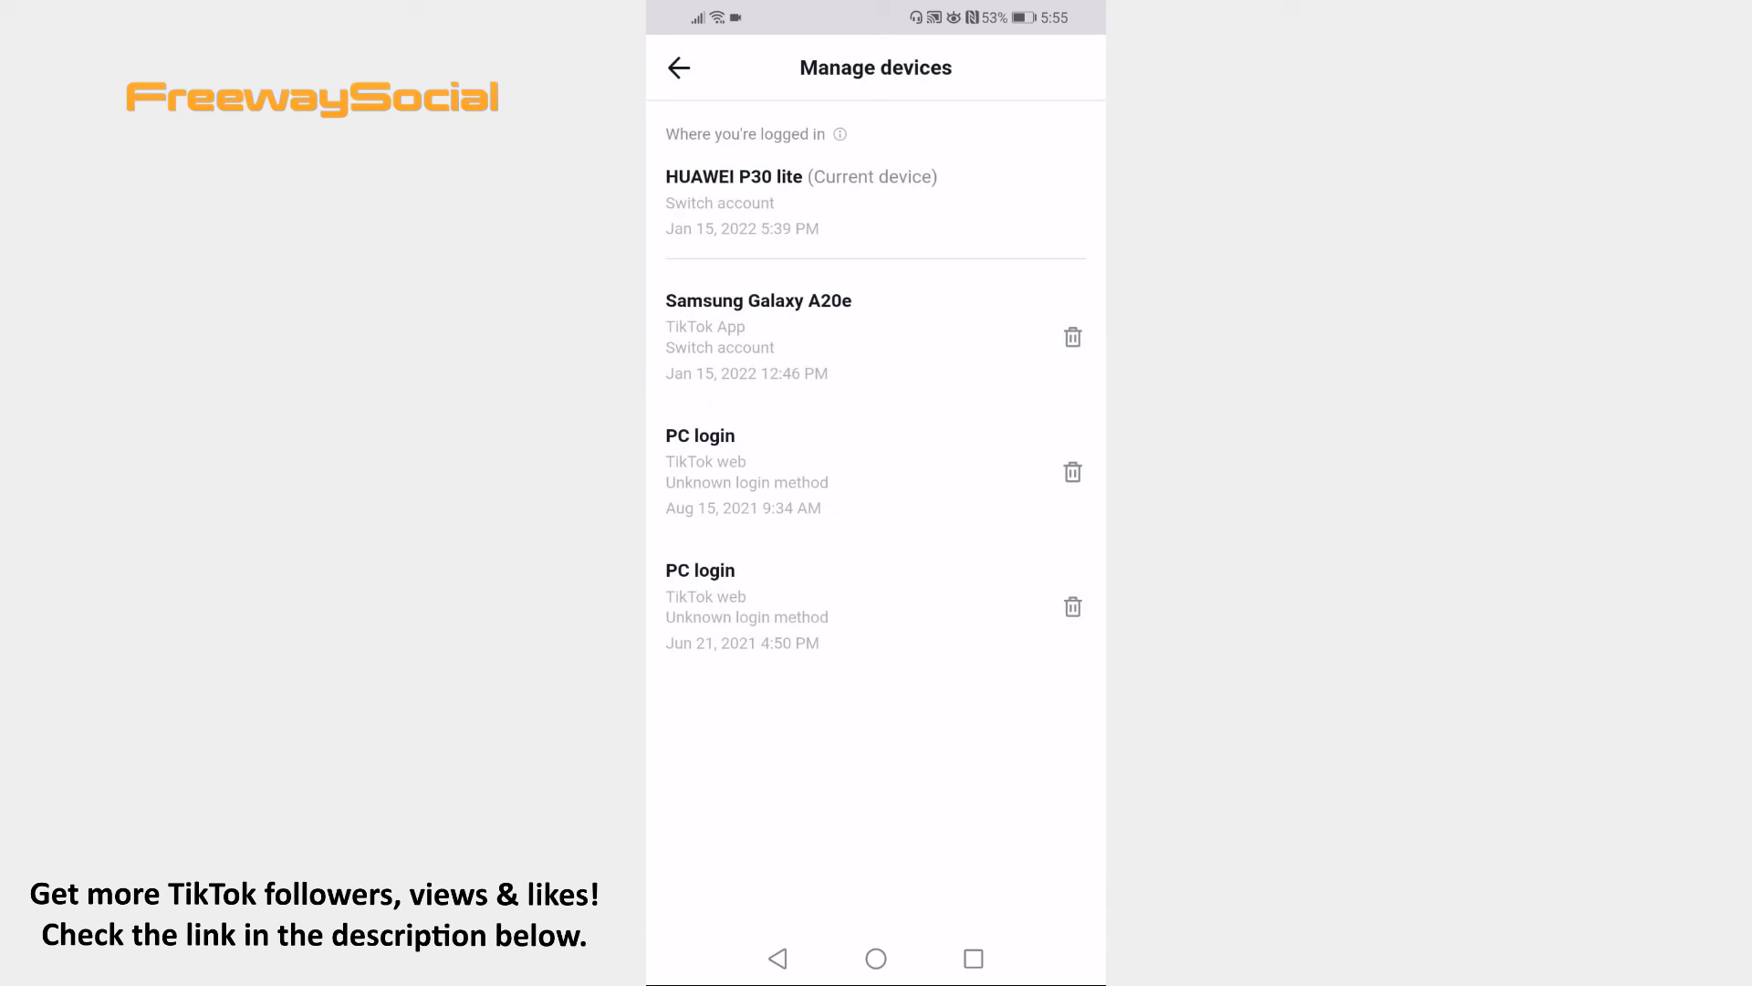